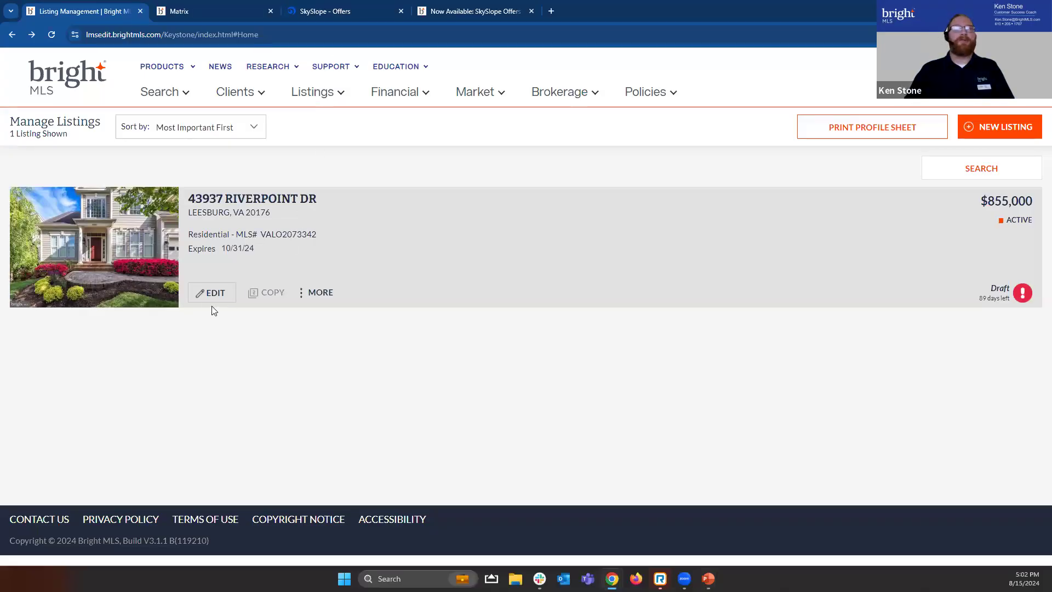
left_click(213, 291)
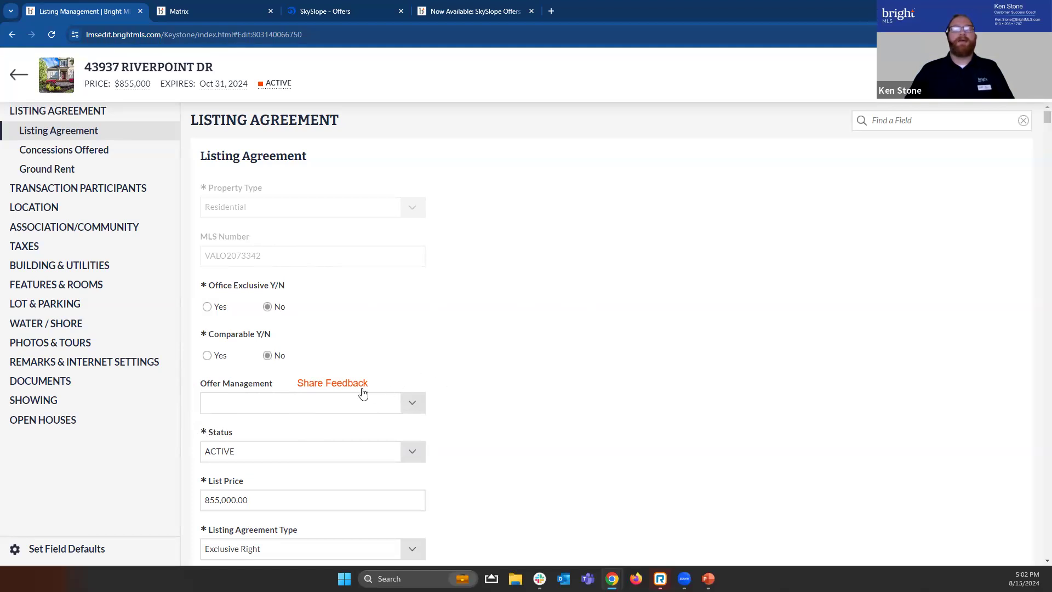
left_click(412, 405)
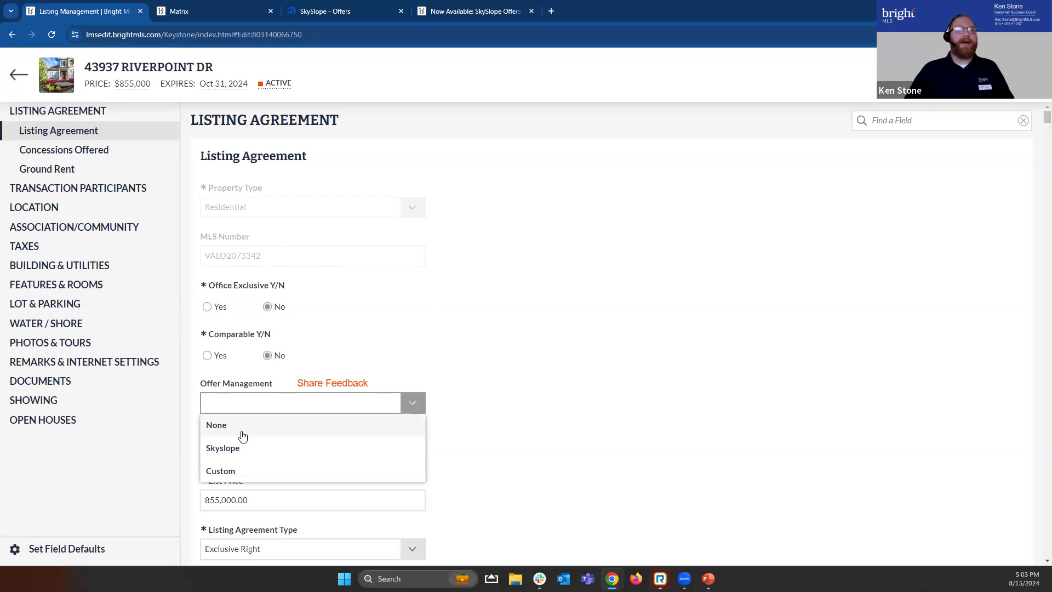
Try Custom for Offer Management, then settle on Skyslope for the Riverpoint Dr listing.
left_click(248, 472)
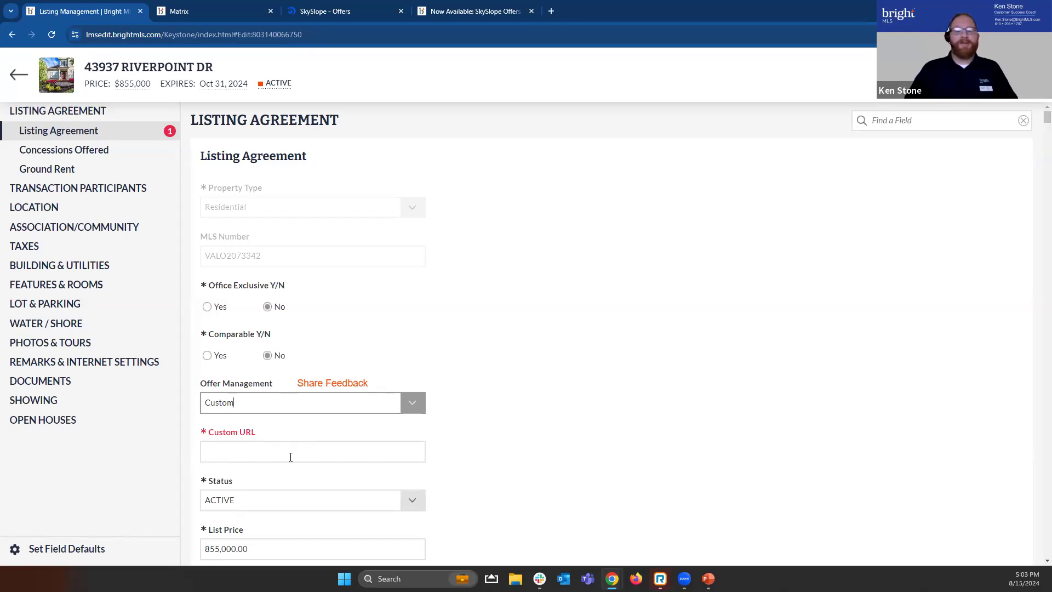
left_click(412, 403)
left_click(258, 449)
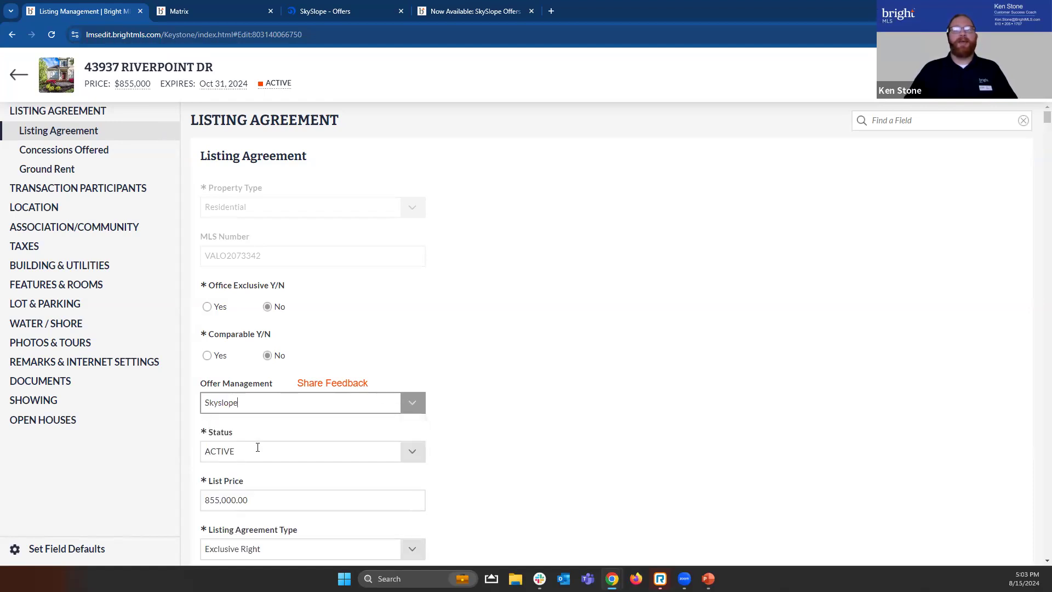
left_click(287, 402)
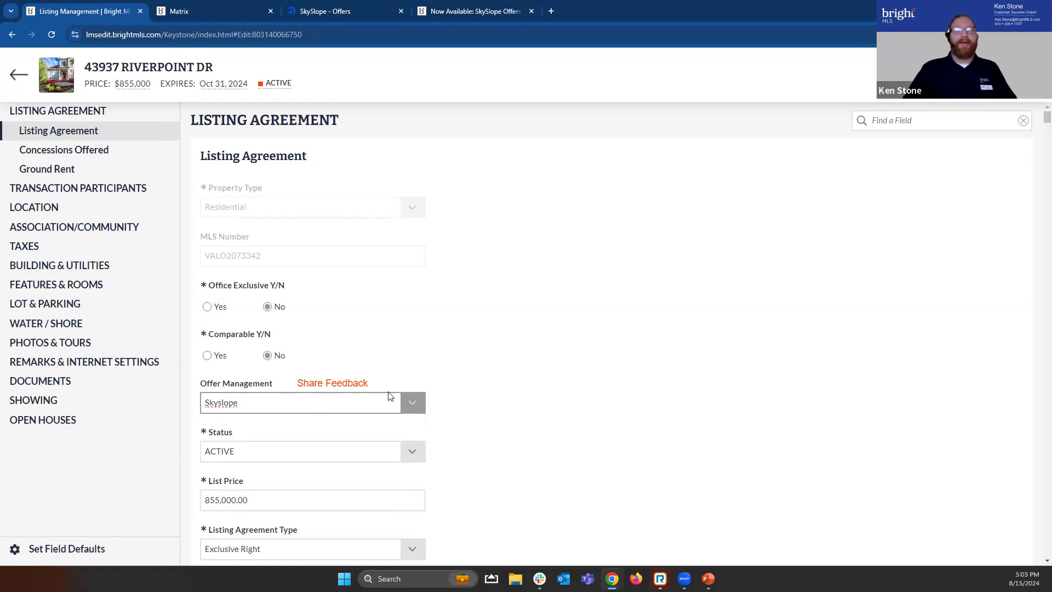
left_click(415, 401)
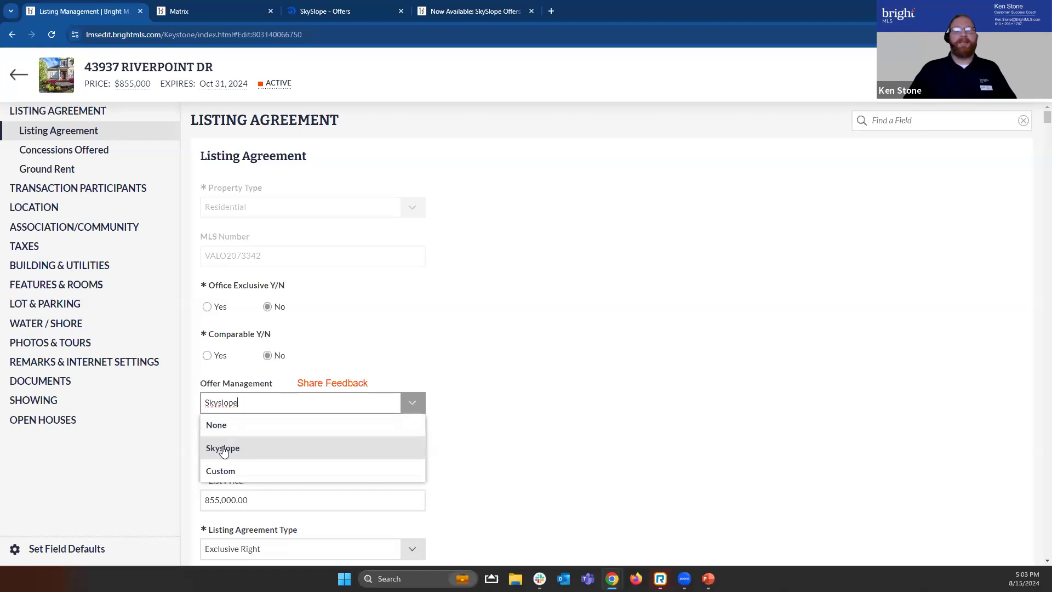
left_click(442, 442)
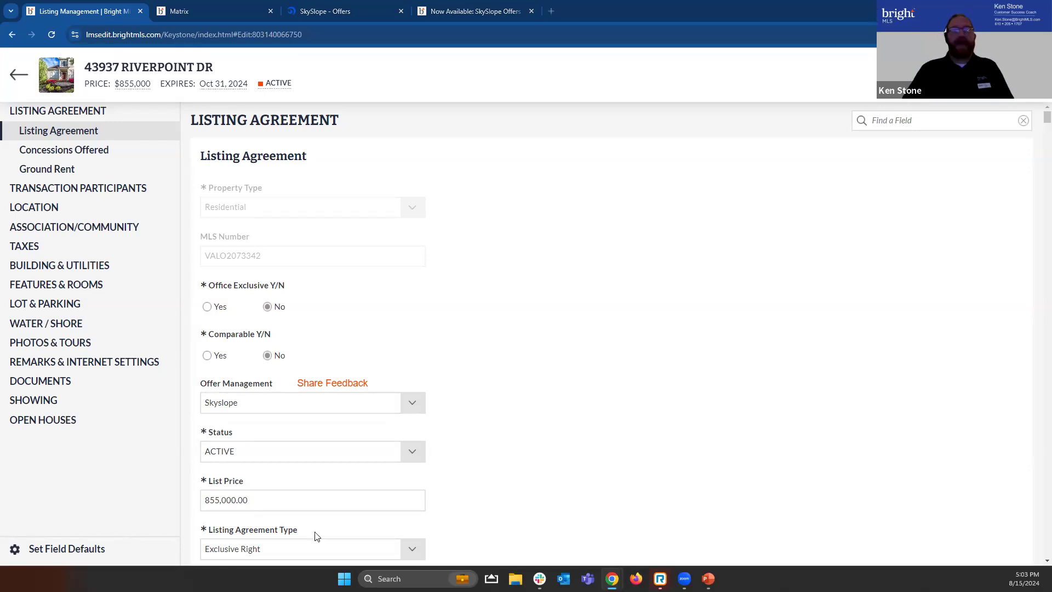
key("alt+Tab")
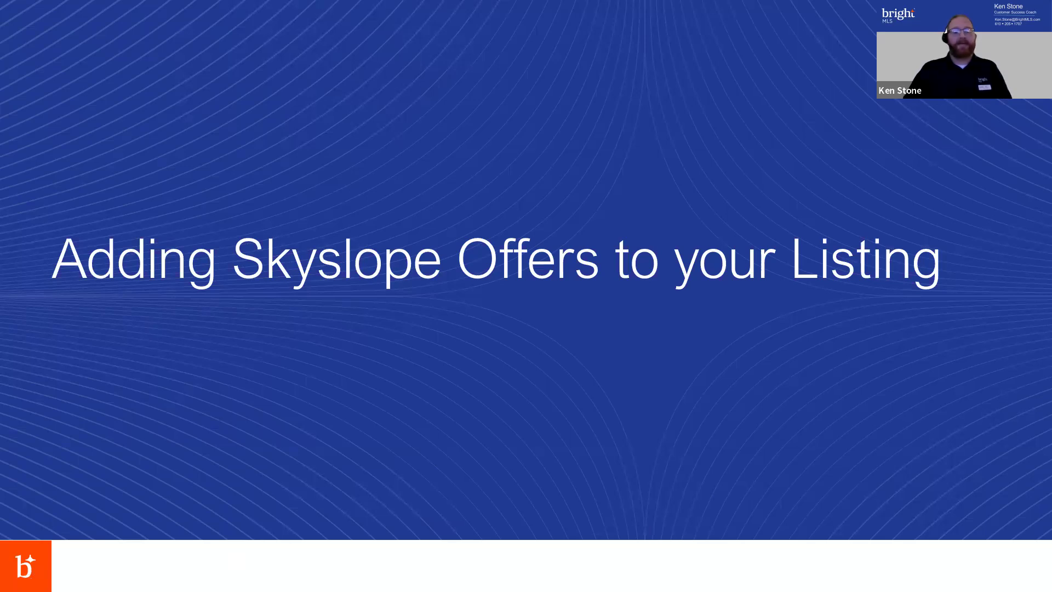
key("Right")
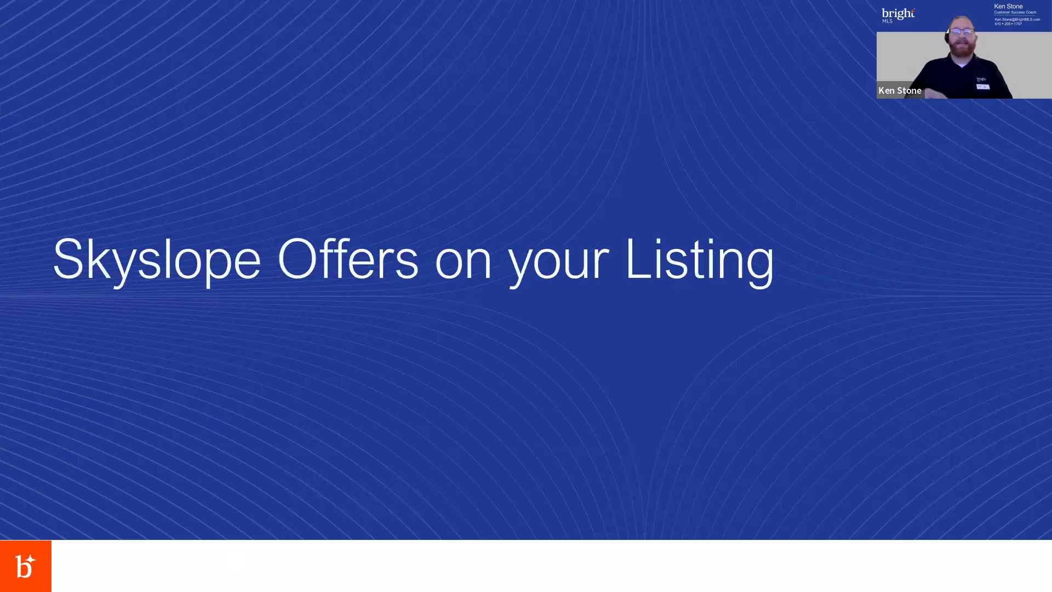
key("Left")
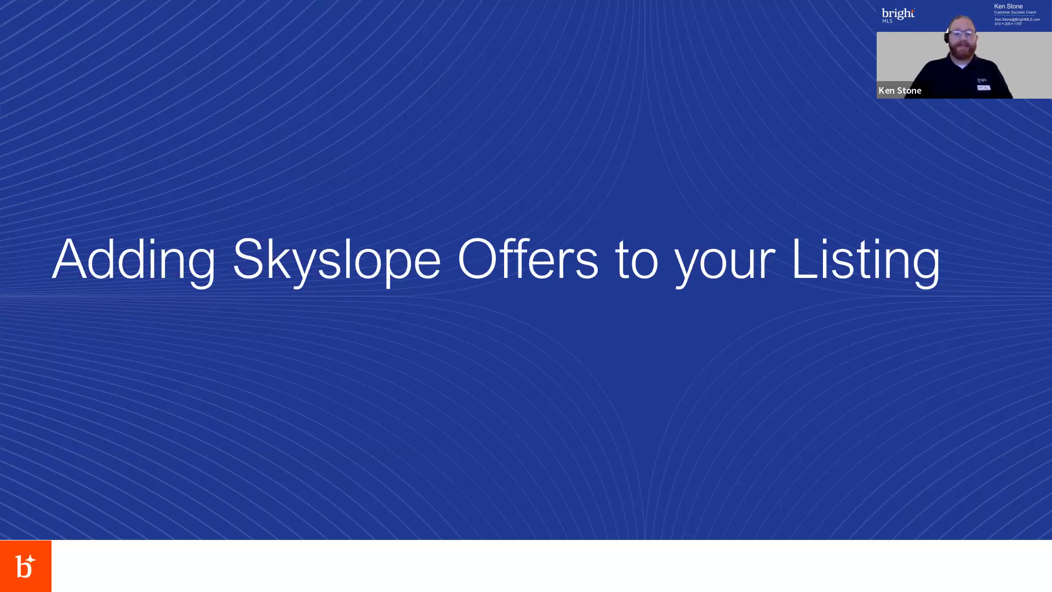
key("Right")
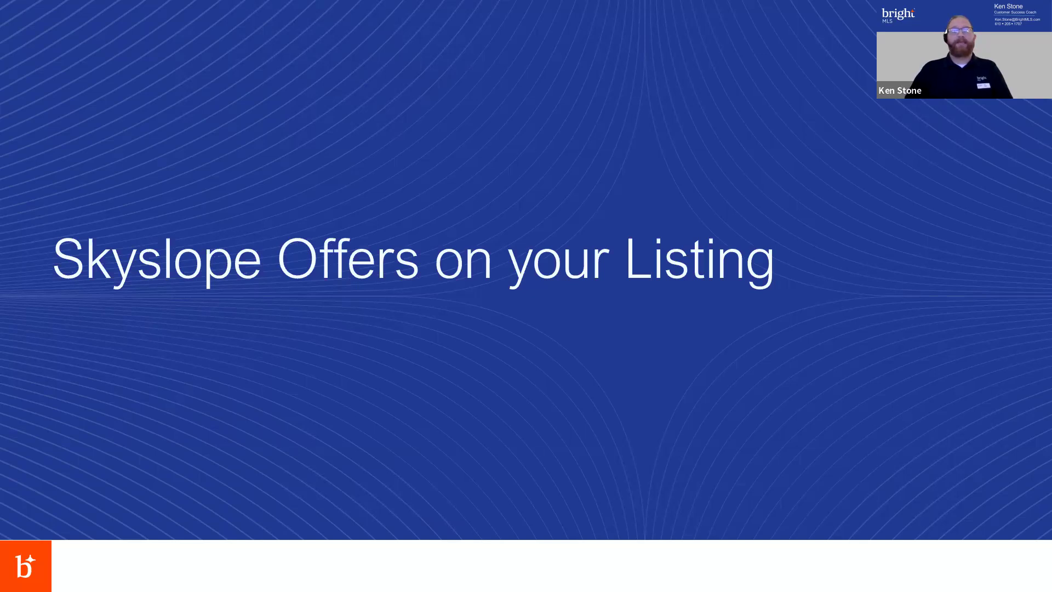
key("alt+Tab")
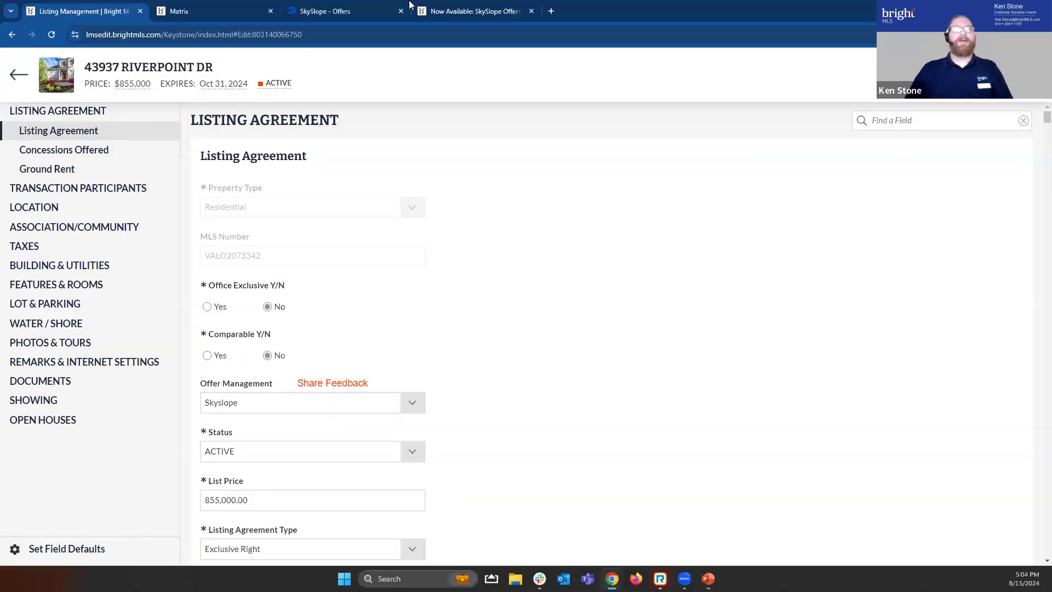
Open the Matrix detail view for MLS # MDPG2122720, the $419,000 Coolridge Dr listing.
left_click(228, 8)
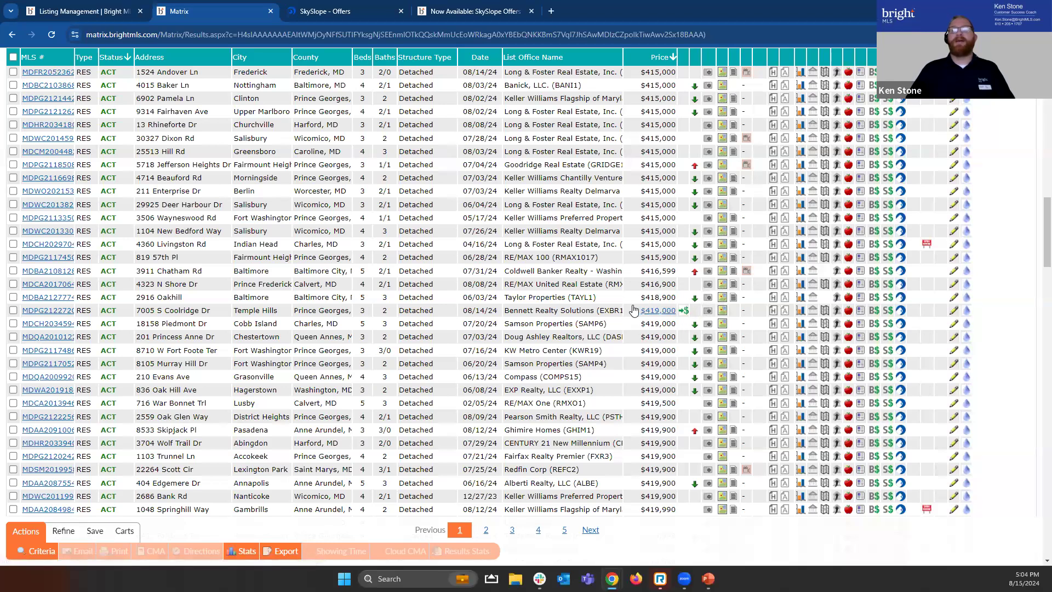
left_click(51, 311)
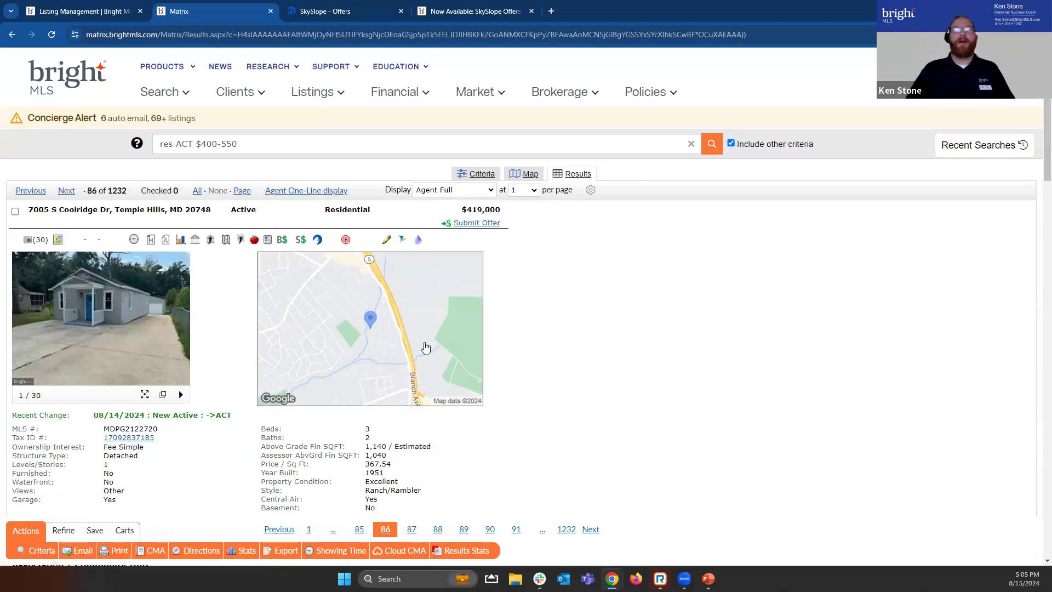
scroll(530, 348, "down", 1)
scroll(530, 348, "down", 1)
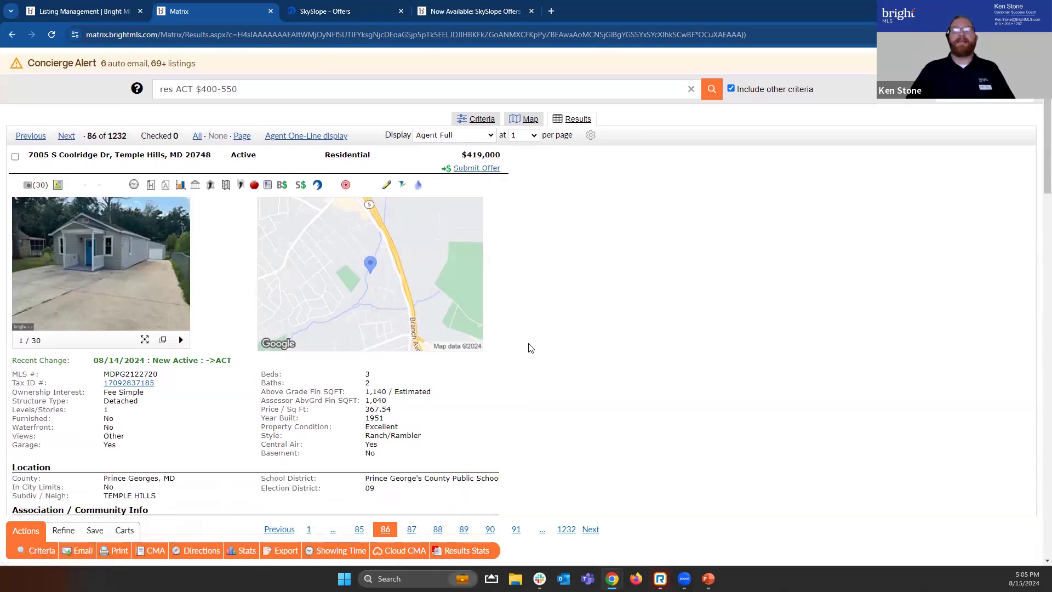
scroll(531, 348, "up", 2)
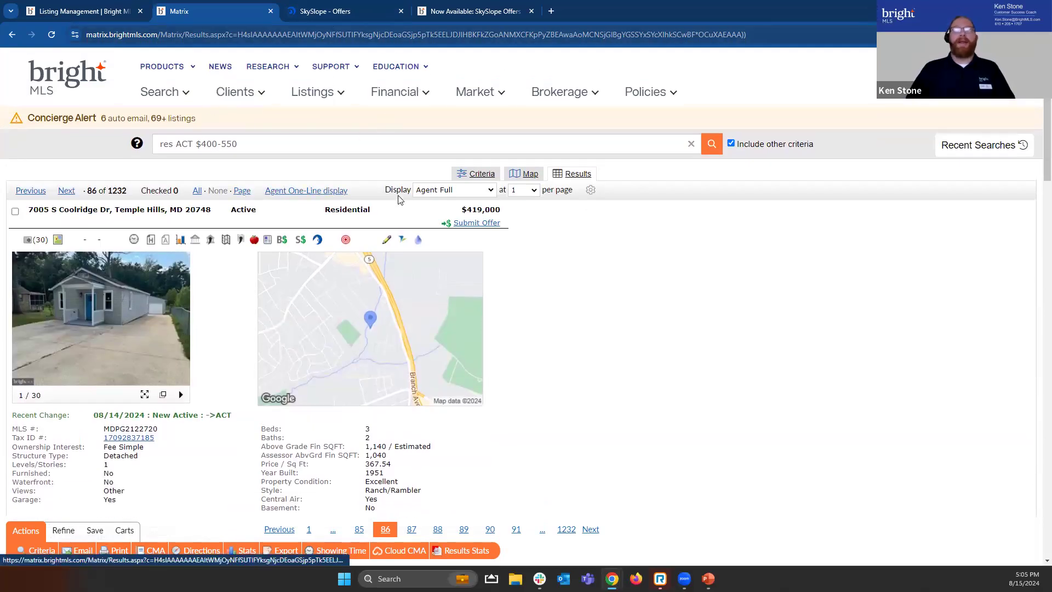
Launch SkySlope Offers from the Clients menu's Additional Resources.
left_click(261, 96)
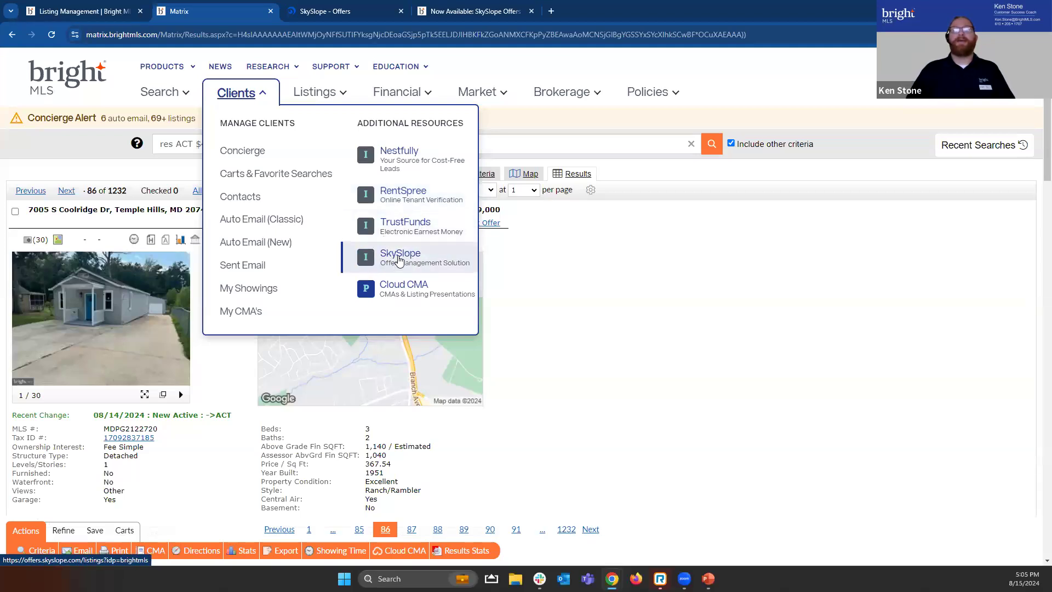
left_click(356, 13)
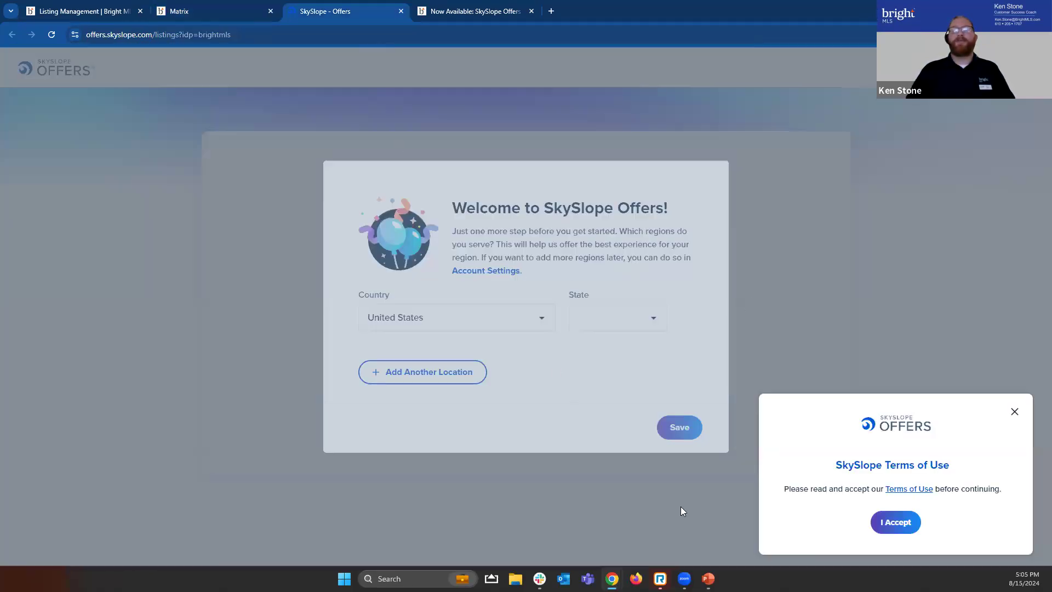
Accept the SkySlope terms of use and save VA as the served state.
left_click(906, 525)
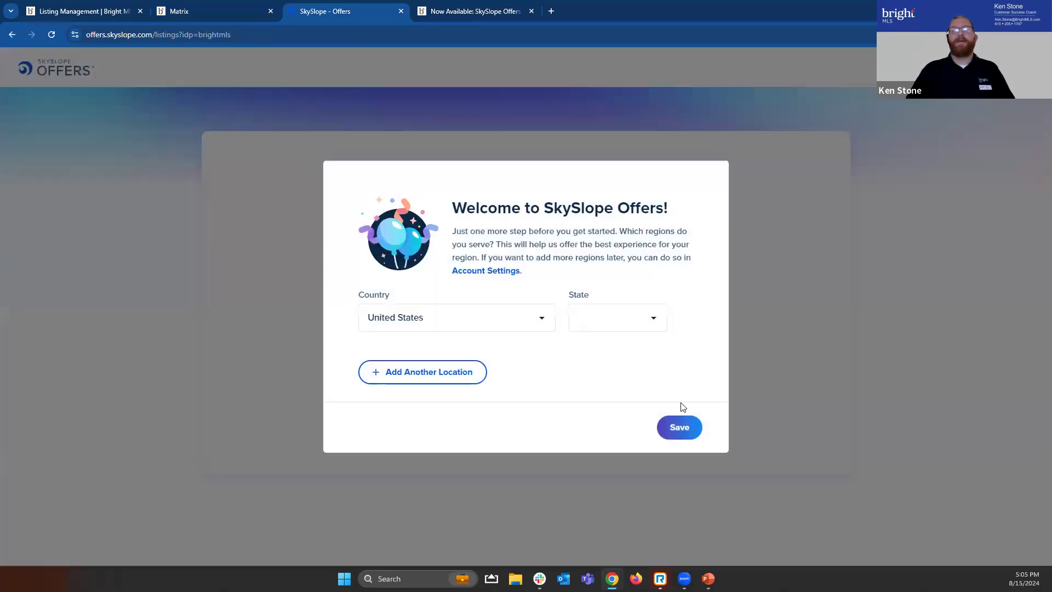
left_click(629, 327)
scroll(601, 233, "down", 6)
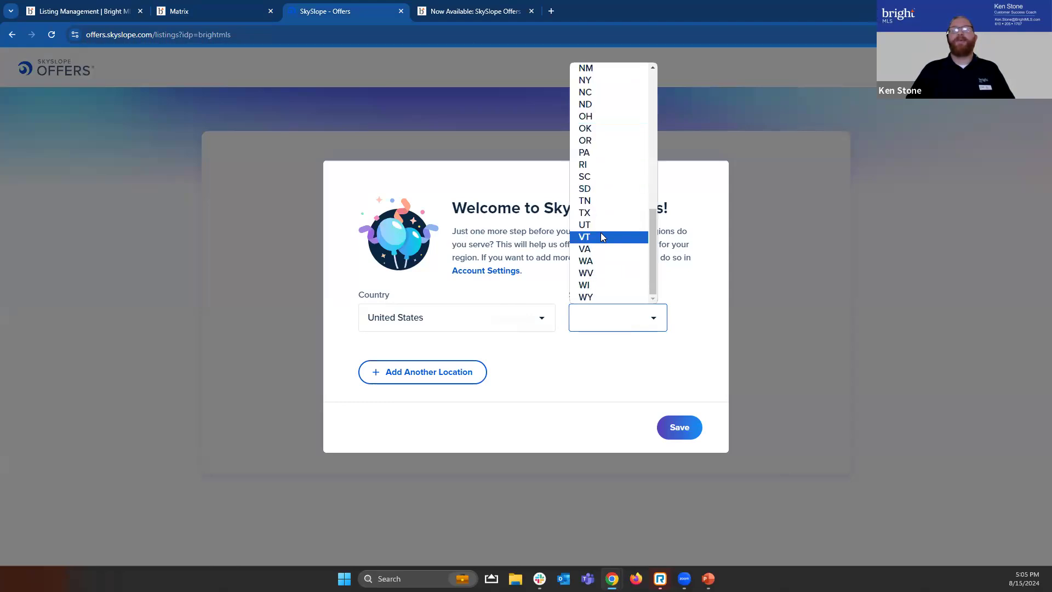
left_click(598, 251)
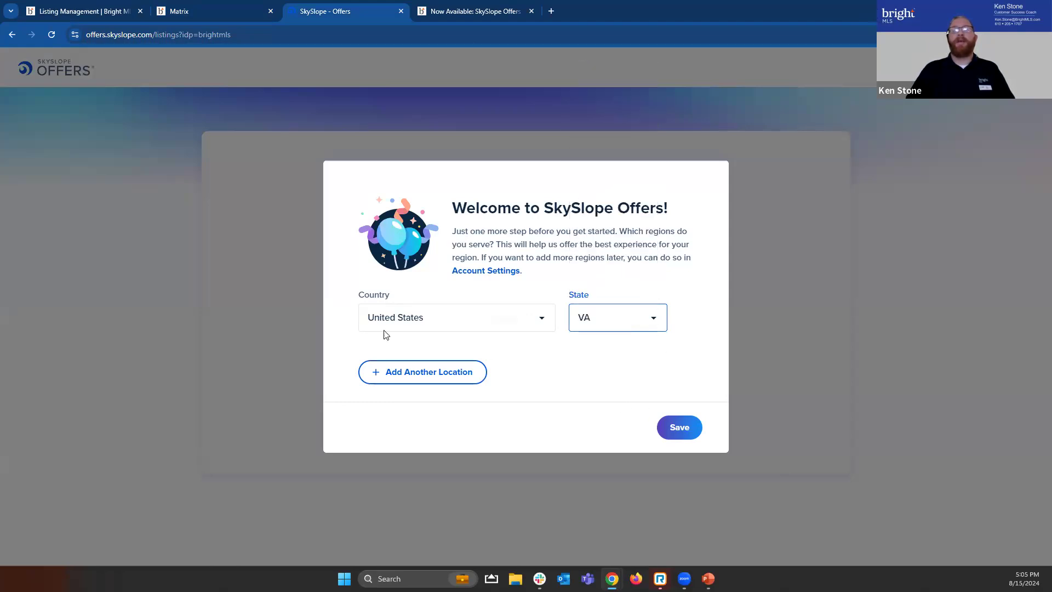
left_click(677, 426)
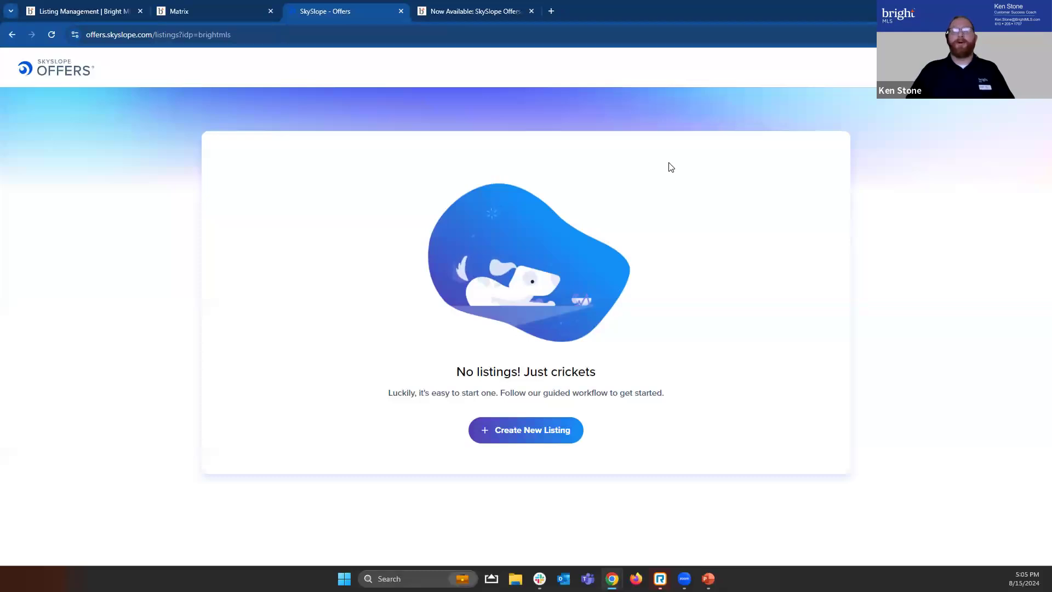
left_click(462, 17)
Scroll the SkySlope Offers announcement to the three ways to access SkySlope Offers from Bright.
scroll(344, 205, "up", 2)
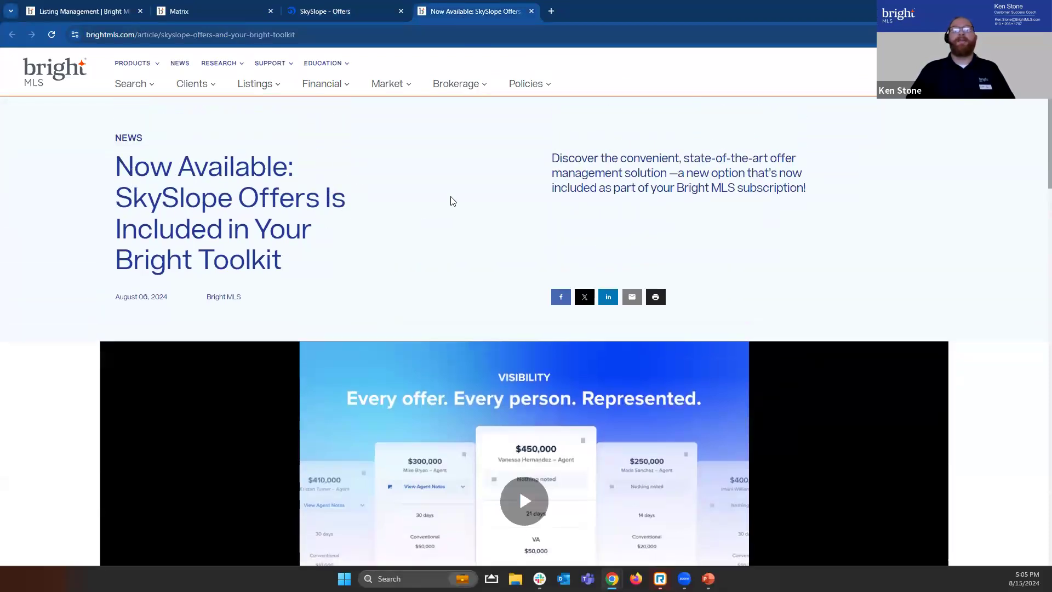
scroll(459, 211, "down", 3)
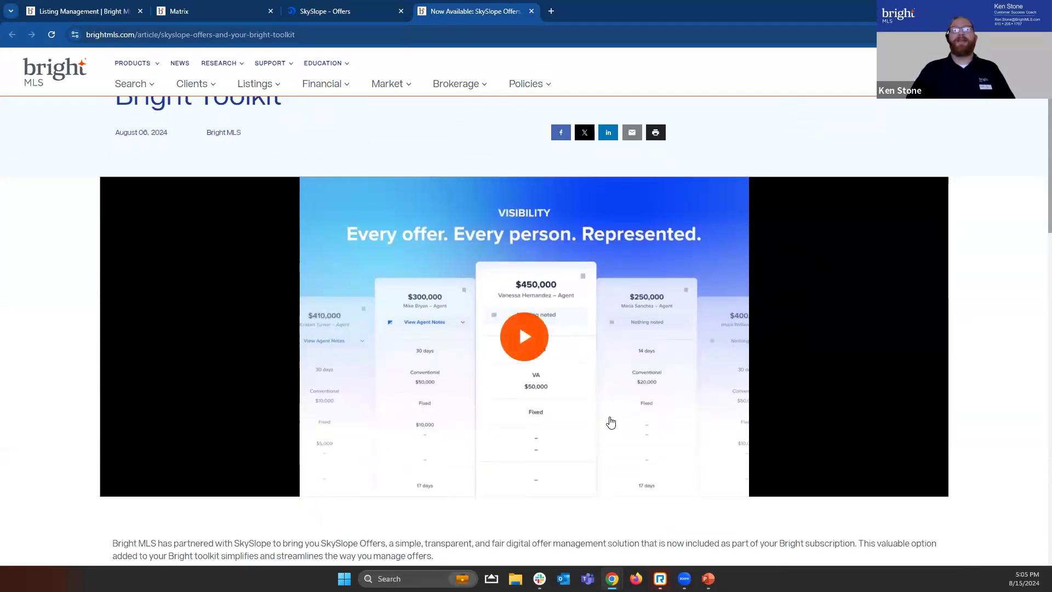
scroll(608, 422, "down", 2)
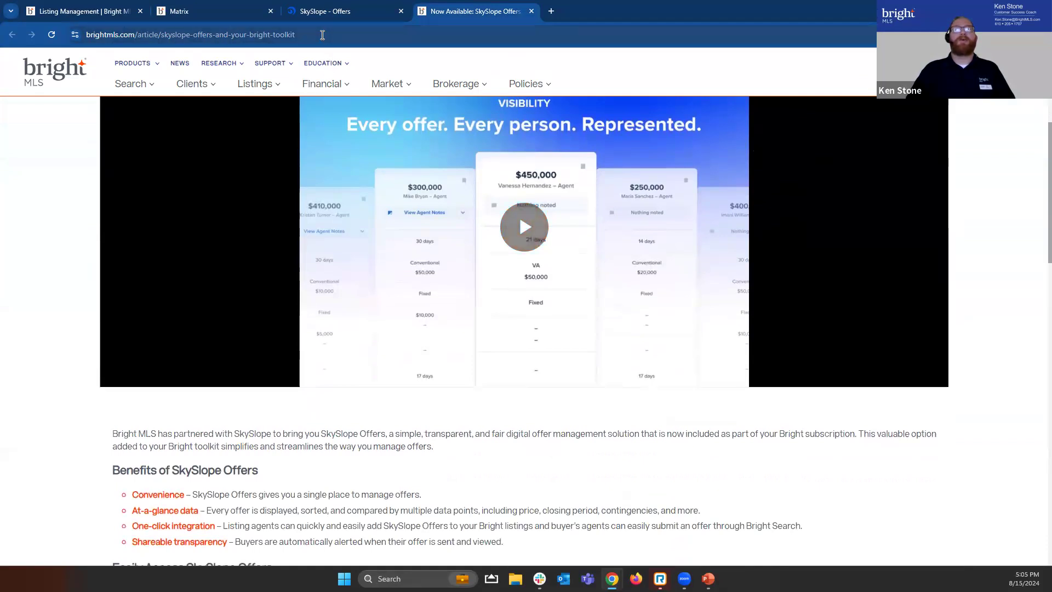
left_click(322, 35)
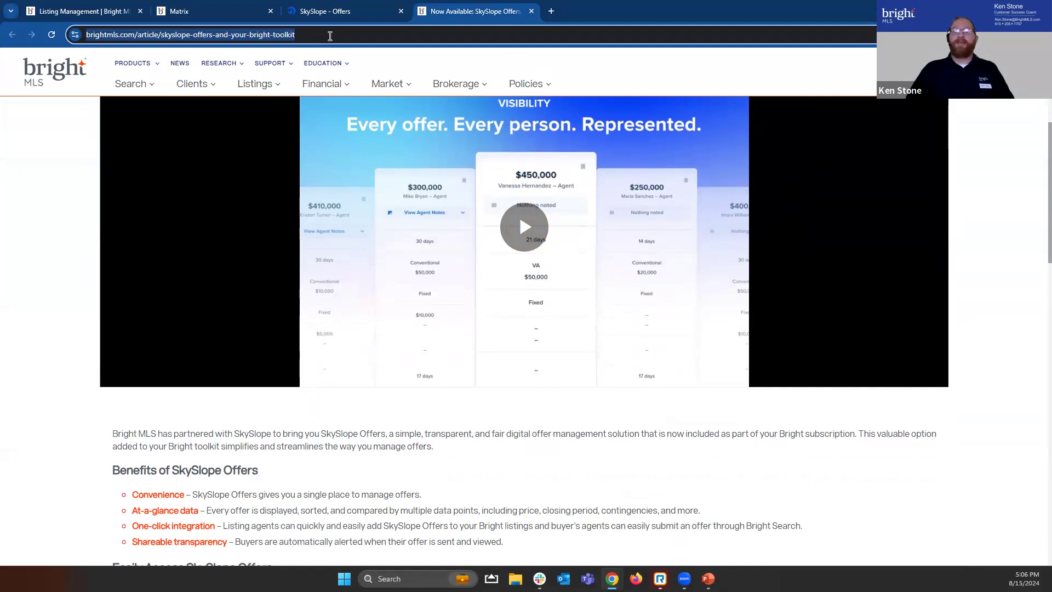
scroll(438, 195, "down", 4)
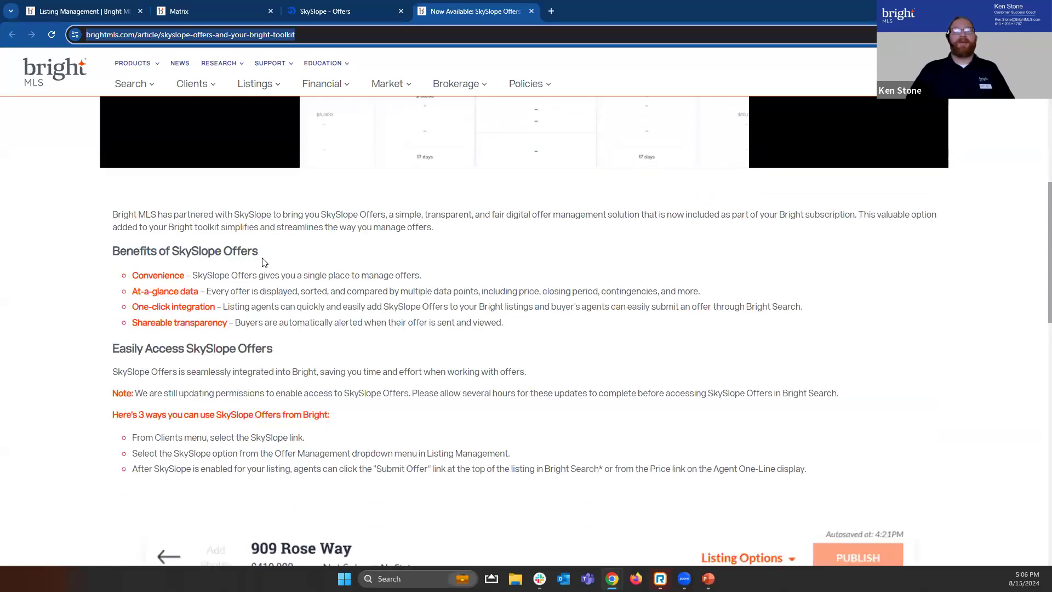
scroll(264, 262, "down", 5)
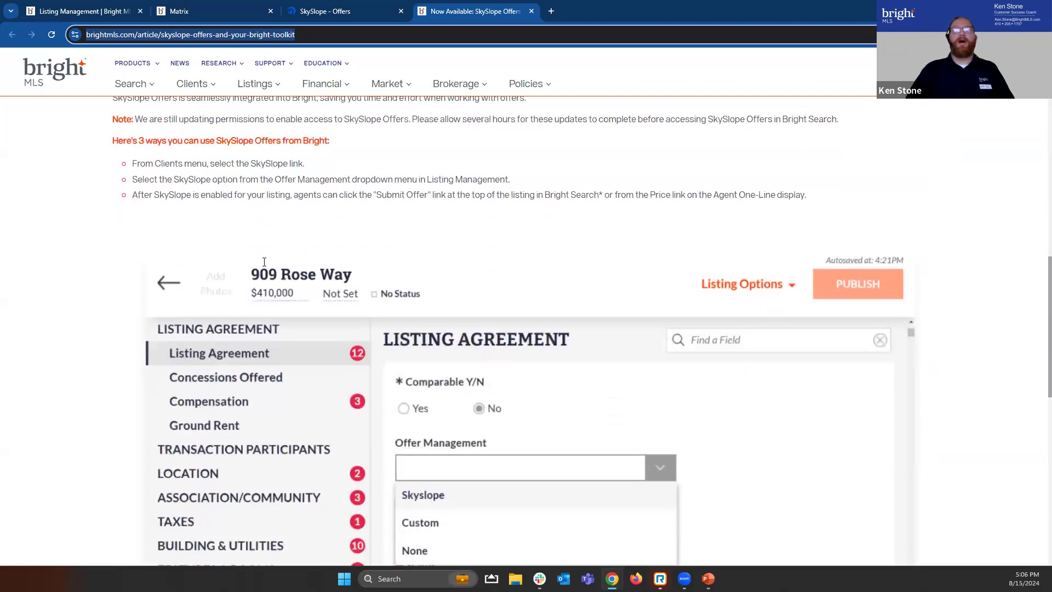